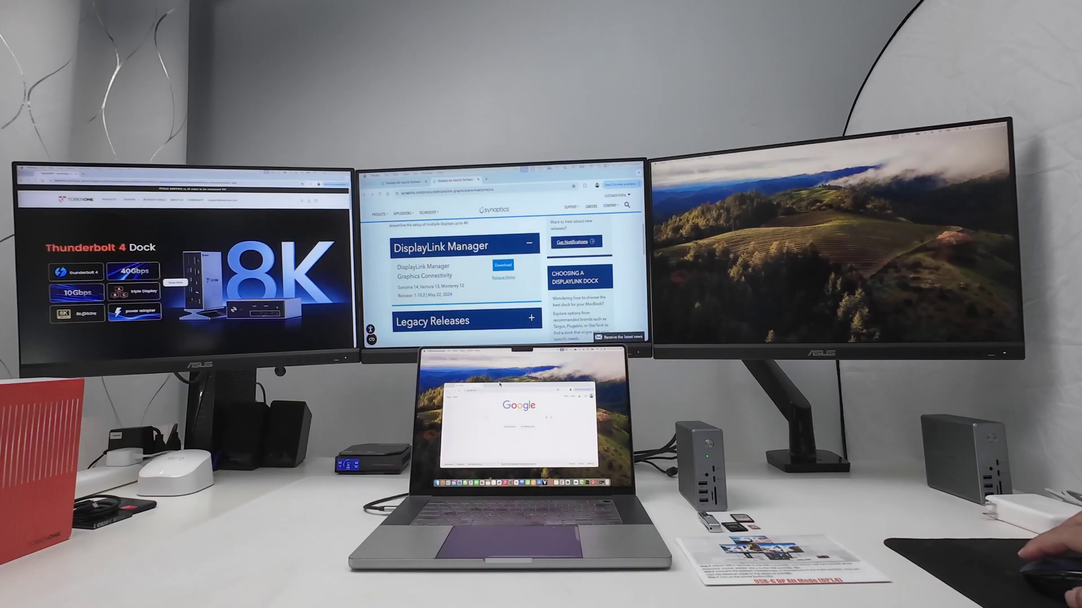
Move the Chrome window with the DisplayLink Manager download page onto the centre monitor
{"action": "mouse_move", "coordinate": [504, 387]}
{"action": "left_mouse_down"}
{"action": "mouse_move", "coordinate": [473, 341]}
{"action": "mouse_move", "coordinate": [483, 211]}
{"action": "mouse_move", "coordinate": [271, 257]}
{"action": "mouse_move", "coordinate": [184, 226]}
{"action": "mouse_move", "coordinate": [231, 234]}
{"action": "mouse_move", "coordinate": [477, 201]}
{"action": "mouse_move", "coordinate": [762, 250]}
{"action": "mouse_move", "coordinate": [791, 199]}
{"action": "mouse_move", "coordinate": [712, 208]}
{"action": "mouse_move", "coordinate": [653, 195]}
{"action": "mouse_move", "coordinate": [495, 191]}
{"action": "mouse_move", "coordinate": [511, 388]}
{"action": "left_mouse_up"}
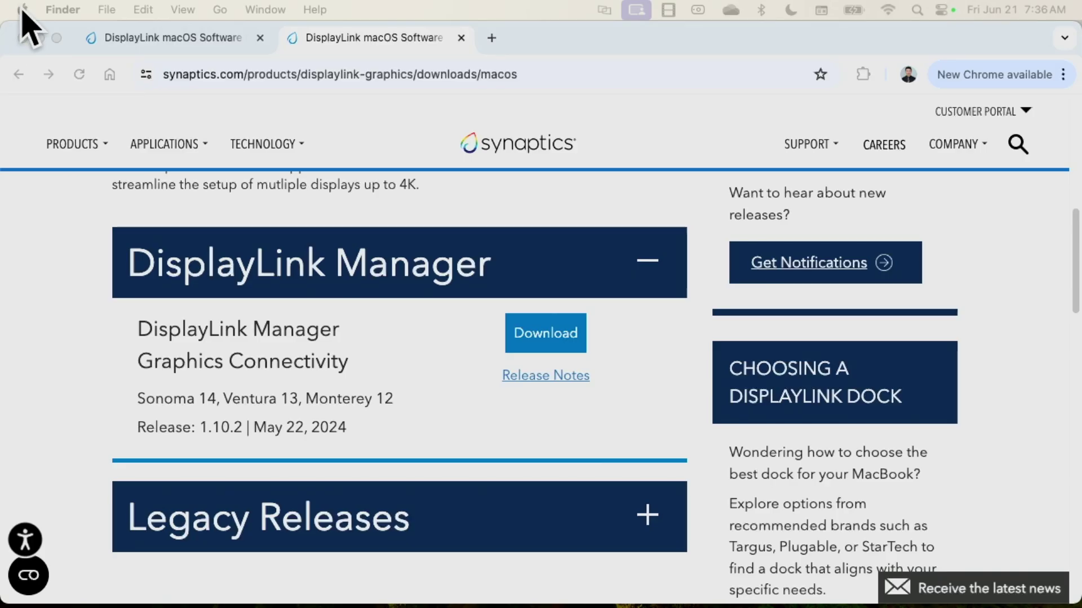
Open System Settings' Displays pane and reveal PA248QV, Built-in Display, HDMI Splitter and PA248QV (2)
{"action": "left_click", "coordinate": [23, 9]}
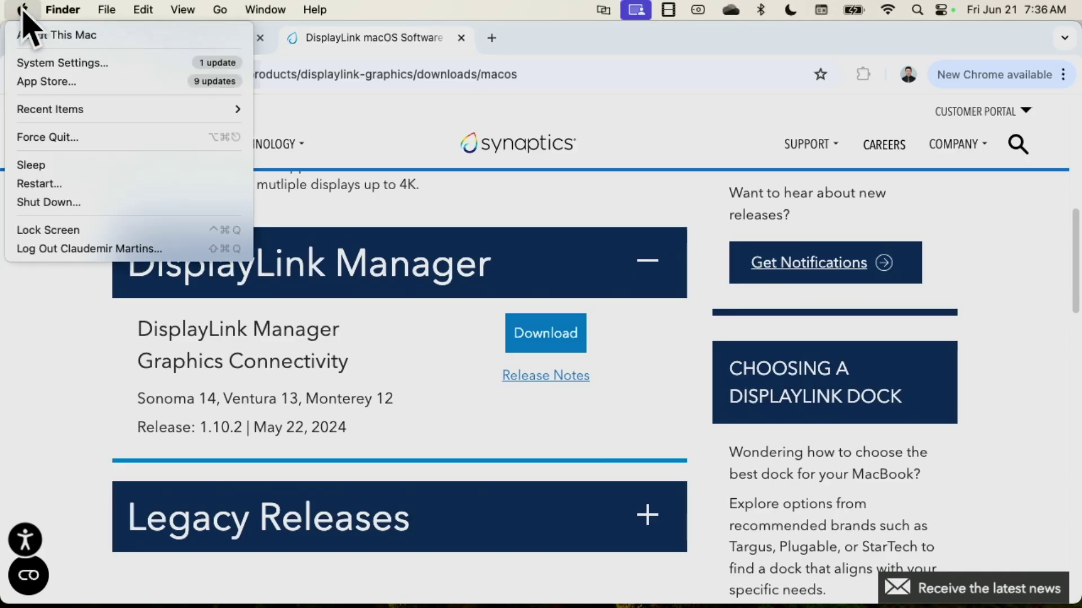
{"action": "left_click", "coordinate": [59, 71]}
{"action": "scroll", "coordinate": [266, 350], "scroll_direction": "down", "scroll_amount": 3}
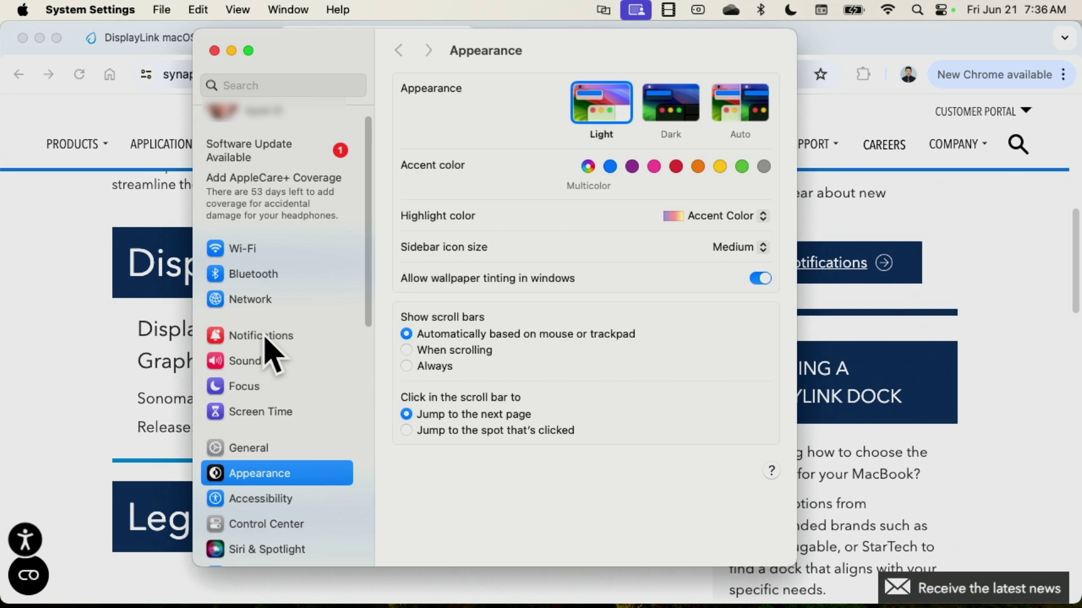
{"action": "scroll", "coordinate": [271, 360], "scroll_direction": "down", "scroll_amount": 6}
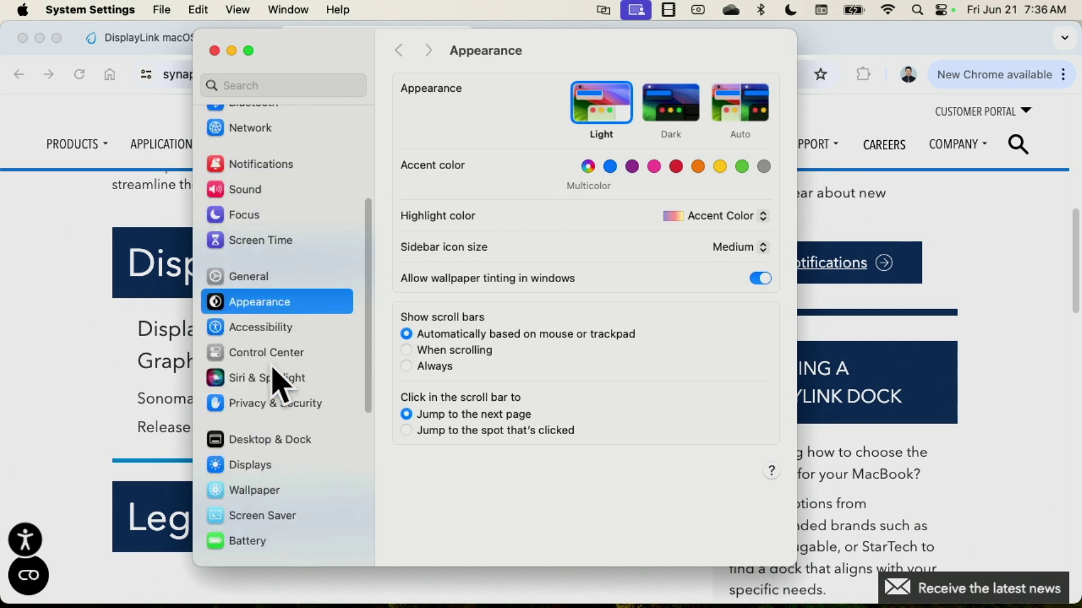
{"action": "left_click", "coordinate": [258, 468]}
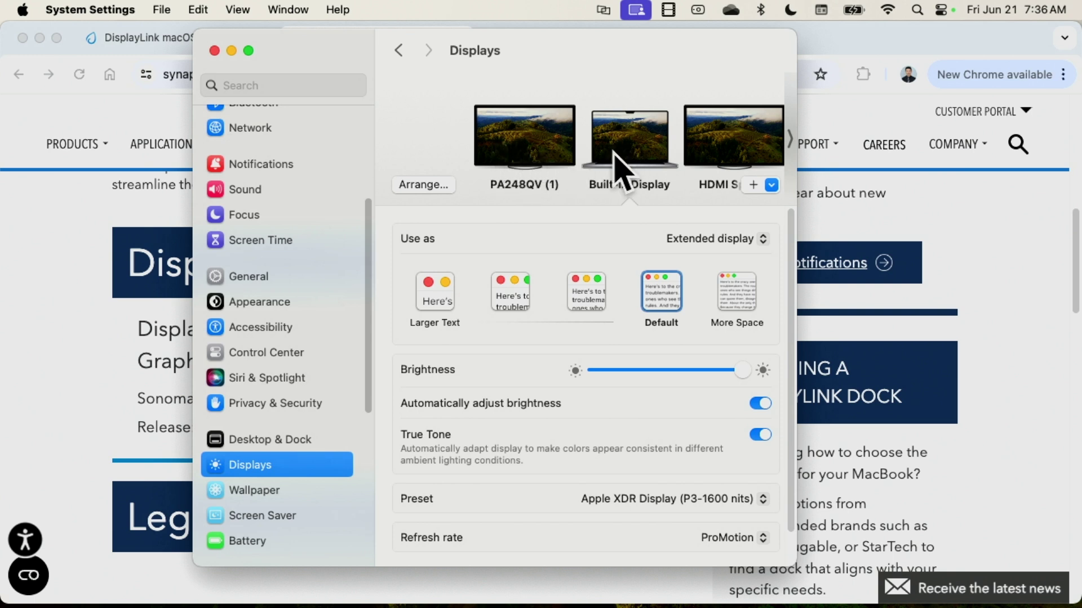
{"action": "left_click", "coordinate": [791, 140]}
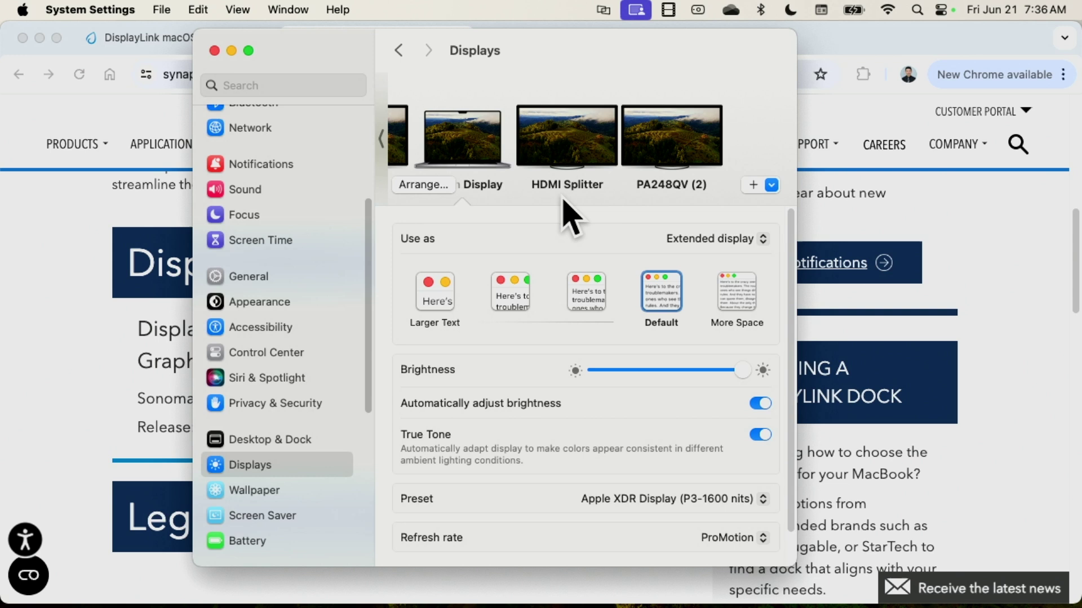
Move the first PA248QV monitor into the middle slot of the top row
{"action": "left_click", "coordinate": [423, 185]}
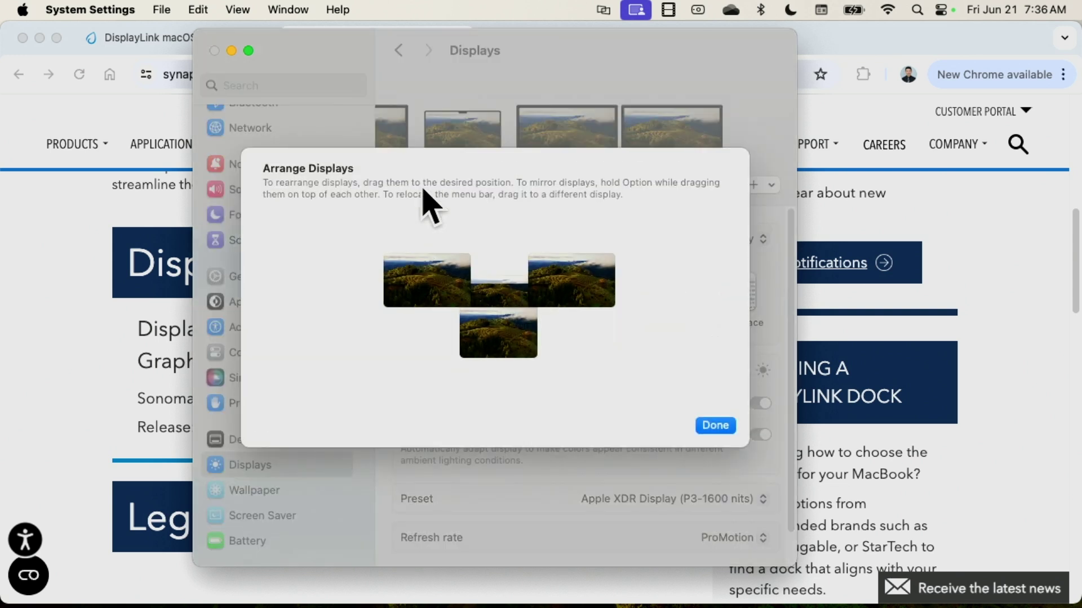
{"action": "left_click", "coordinate": [427, 287]}
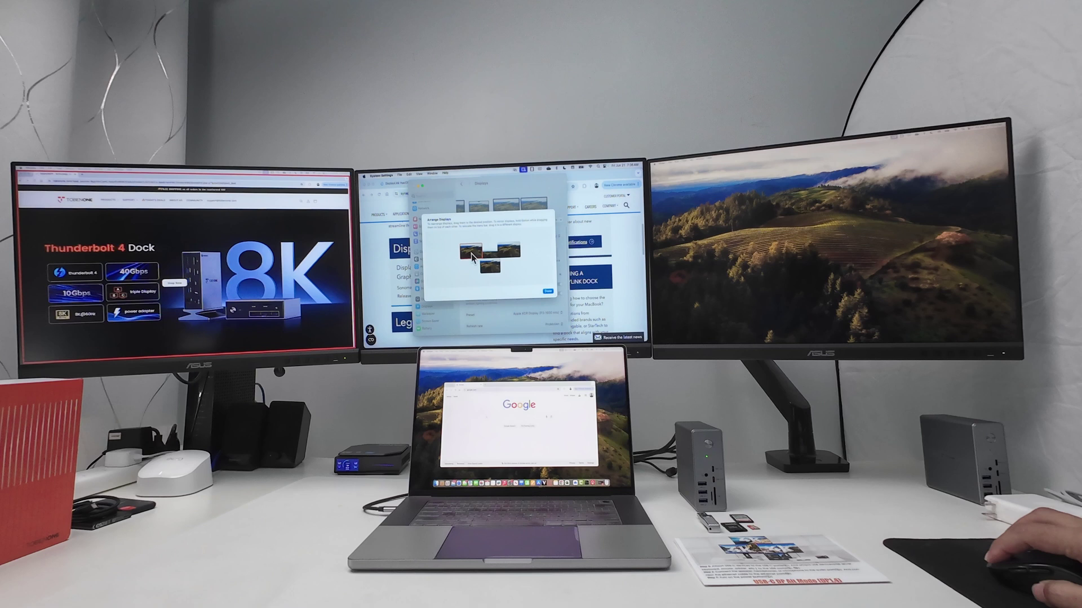
{"action": "left_click_drag", "start_coordinate": [473, 257], "coordinate": [488, 258]}
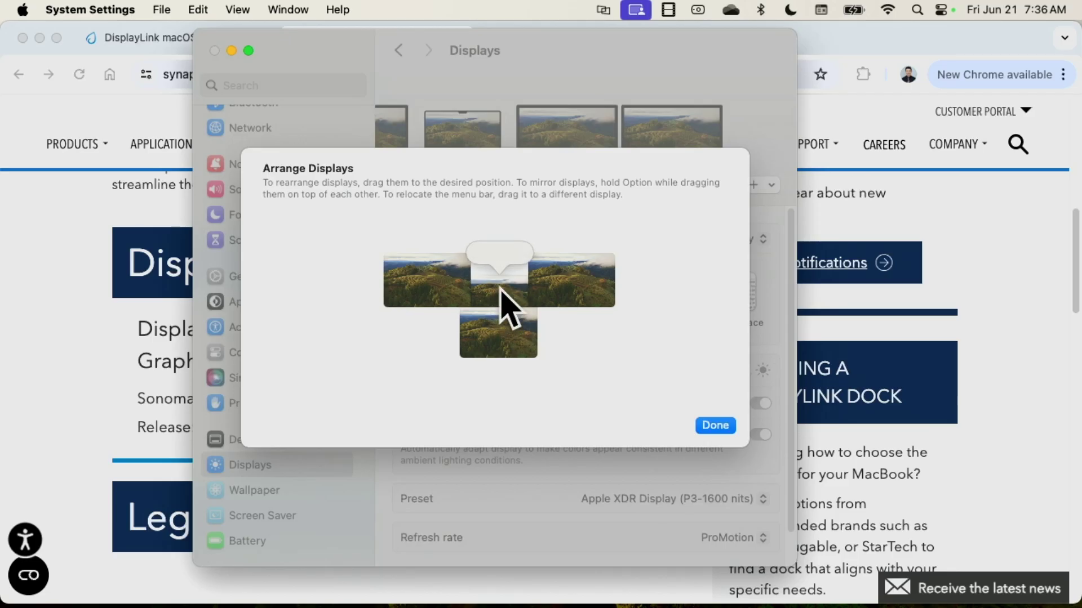
{"action": "left_click_drag", "start_coordinate": [500, 288], "coordinate": [499, 292]}
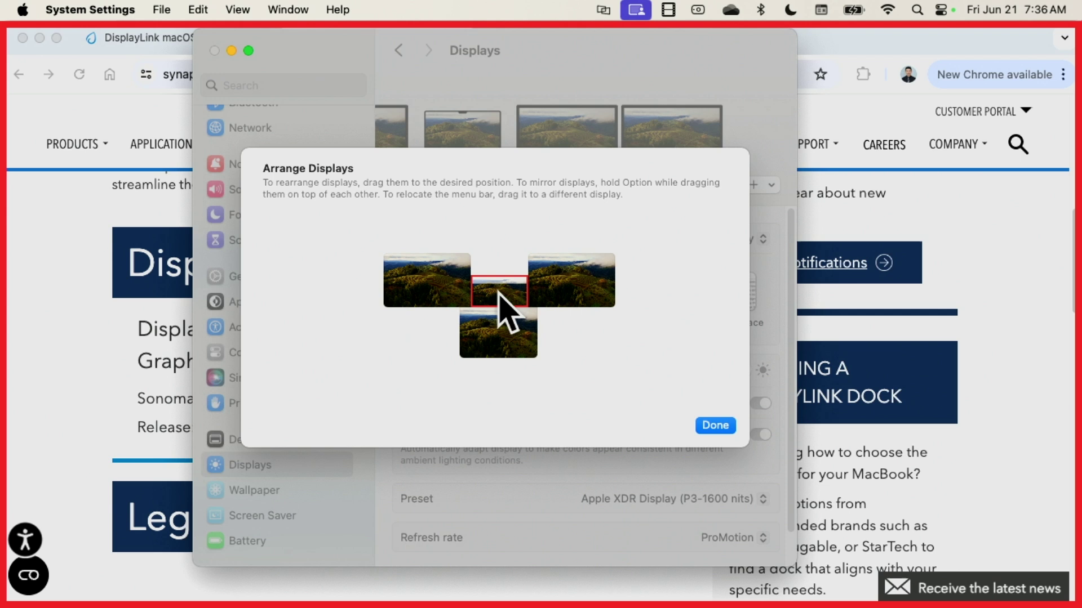
Identify the right and built-in displays, confirm the arrangement, and close System Settings
{"action": "left_click", "coordinate": [573, 285]}
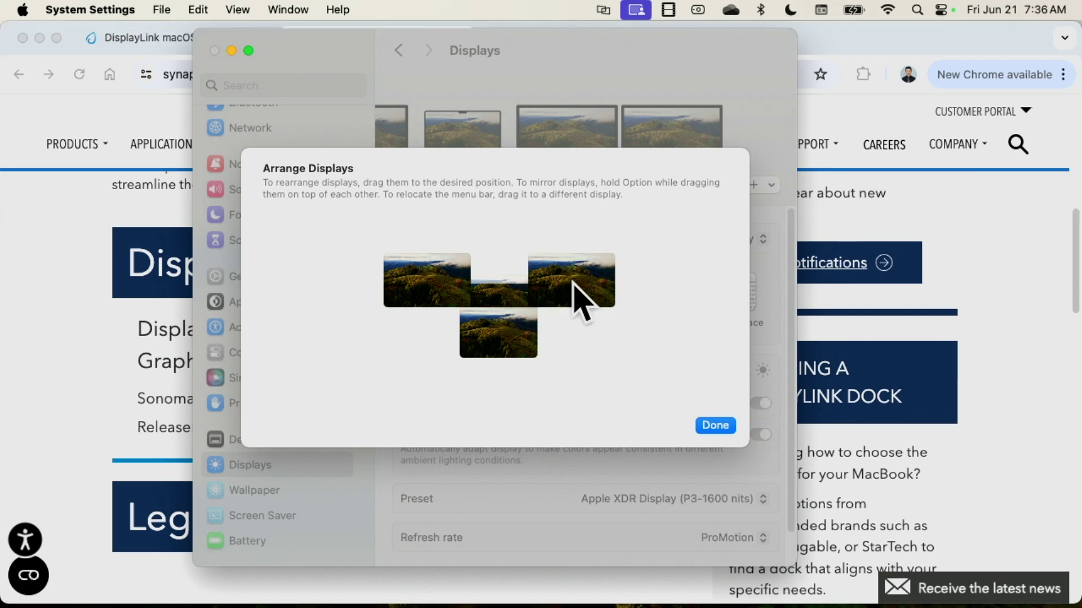
{"action": "left_click", "coordinate": [505, 338]}
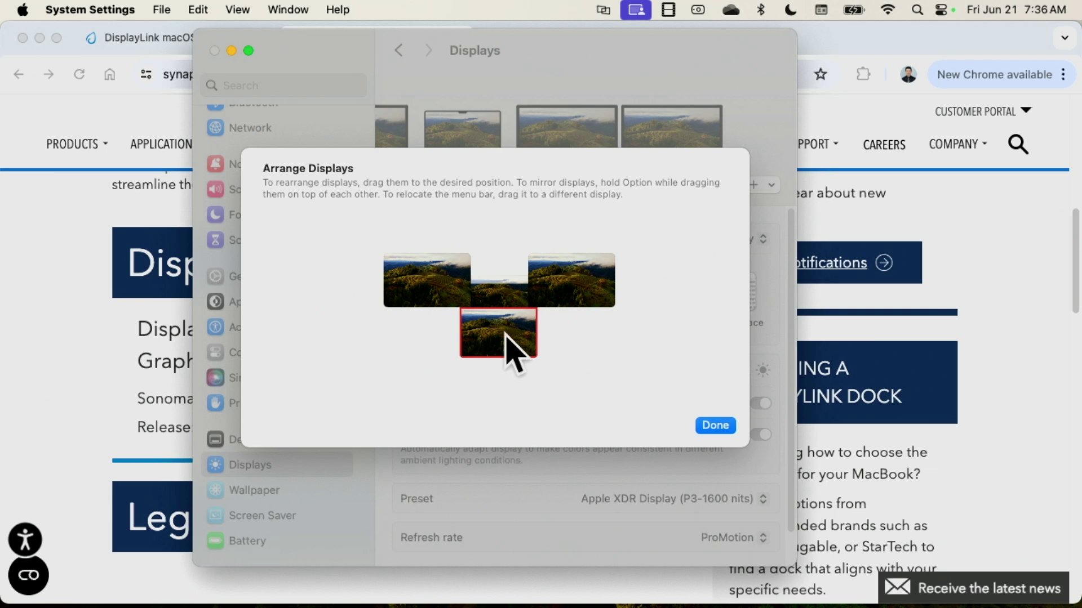
{"action": "left_click", "coordinate": [717, 426]}
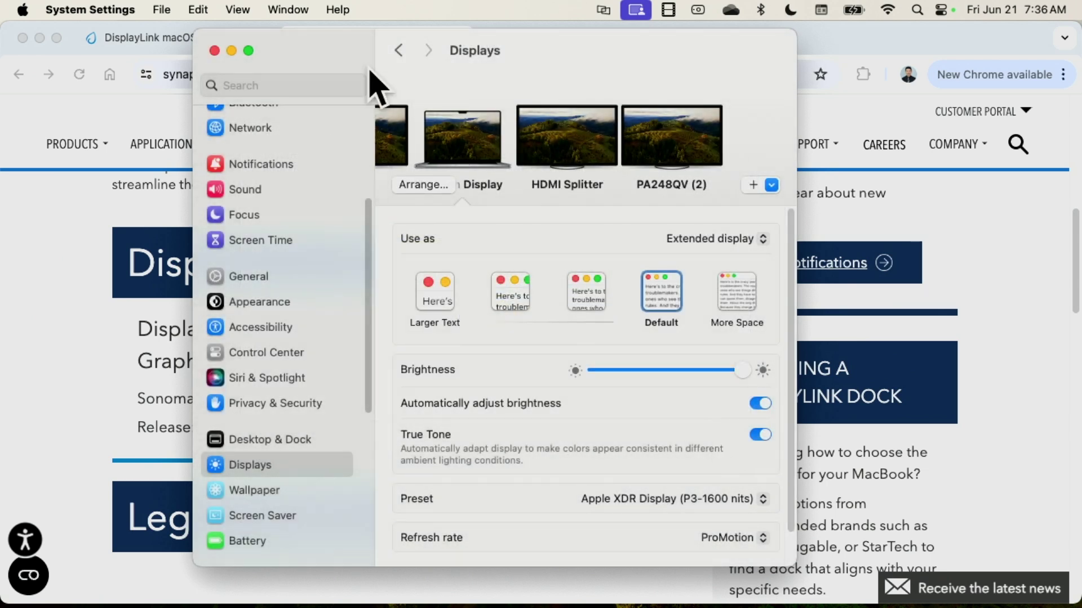
{"action": "left_click", "coordinate": [214, 51]}
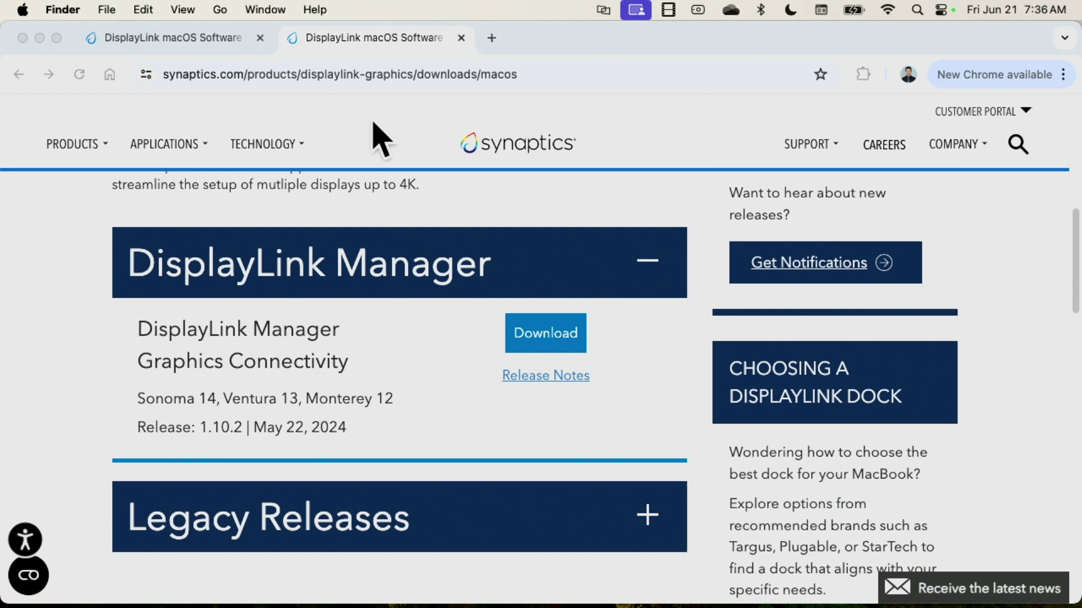
Open the DisplayLink Manager menu-bar panel showing HDMI Splitter and PA248QV rotation settings
{"action": "left_click", "coordinate": [602, 9]}
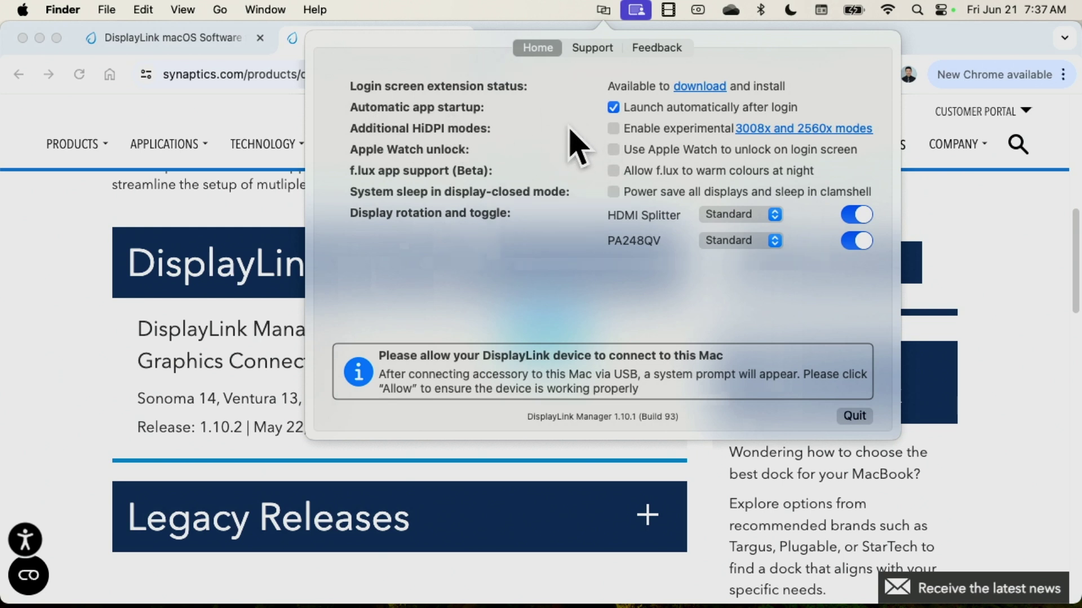
Verify DisplayLink Manager's Screen & System Audio Recording permission under Privacy & Security, then close Settings
{"action": "left_click", "coordinate": [288, 127]}
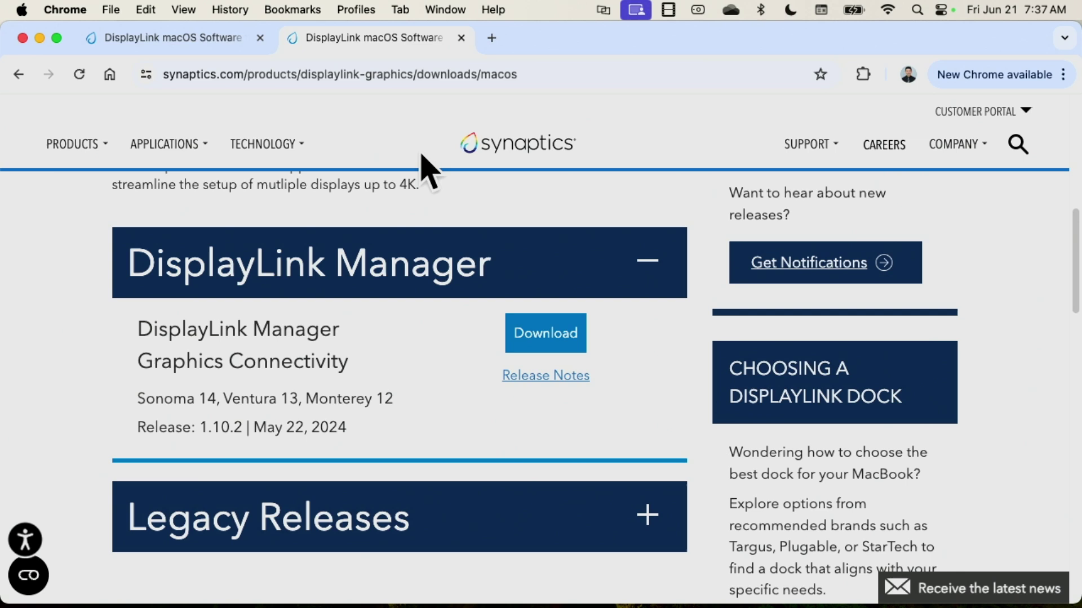
{"action": "left_click", "coordinate": [25, 12]}
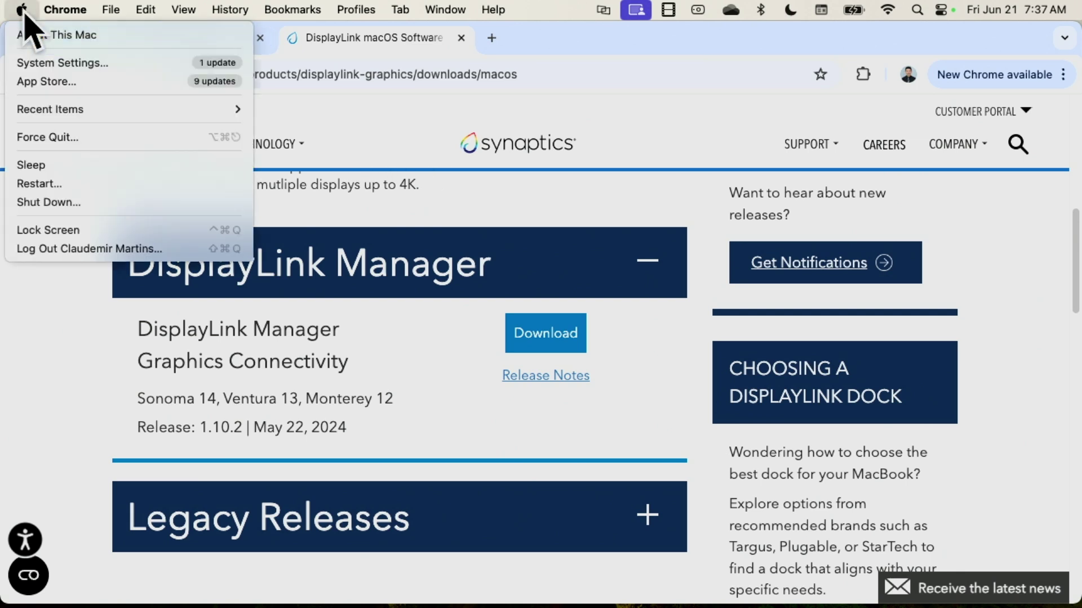
{"action": "left_click", "coordinate": [67, 63]}
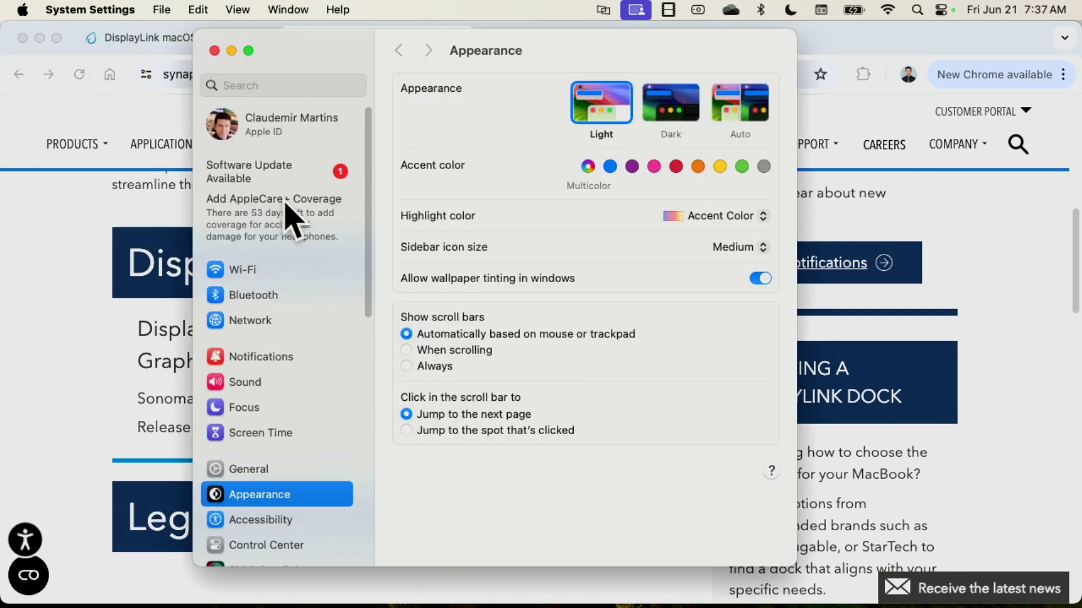
{"action": "scroll", "coordinate": [303, 307], "scroll_direction": "down", "scroll_amount": 4}
{"action": "scroll", "coordinate": [307, 316], "scroll_direction": "down", "scroll_amount": 2}
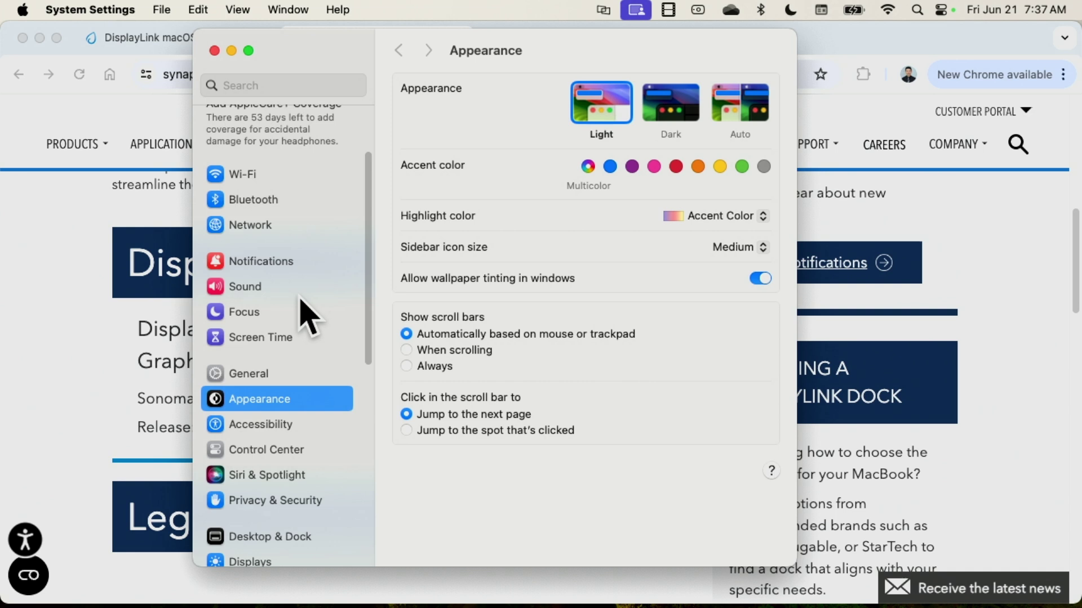
{"action": "left_click", "coordinate": [272, 483]}
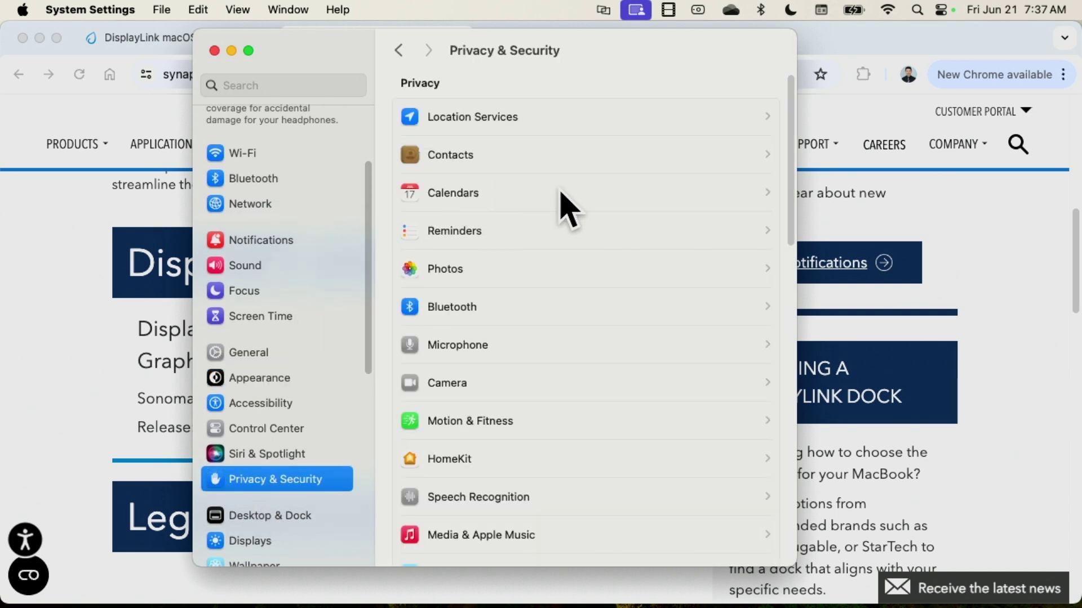
{"action": "scroll", "coordinate": [560, 202], "scroll_direction": "down", "scroll_amount": 5}
{"action": "scroll", "coordinate": [559, 216], "scroll_direction": "down", "scroll_amount": 10}
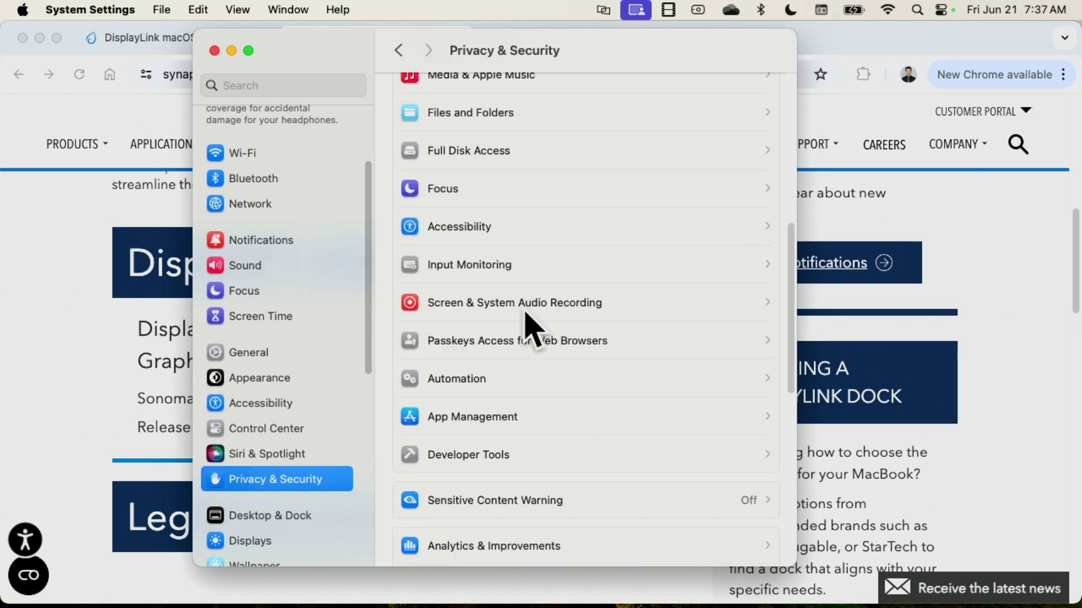
{"action": "left_click", "coordinate": [529, 307]}
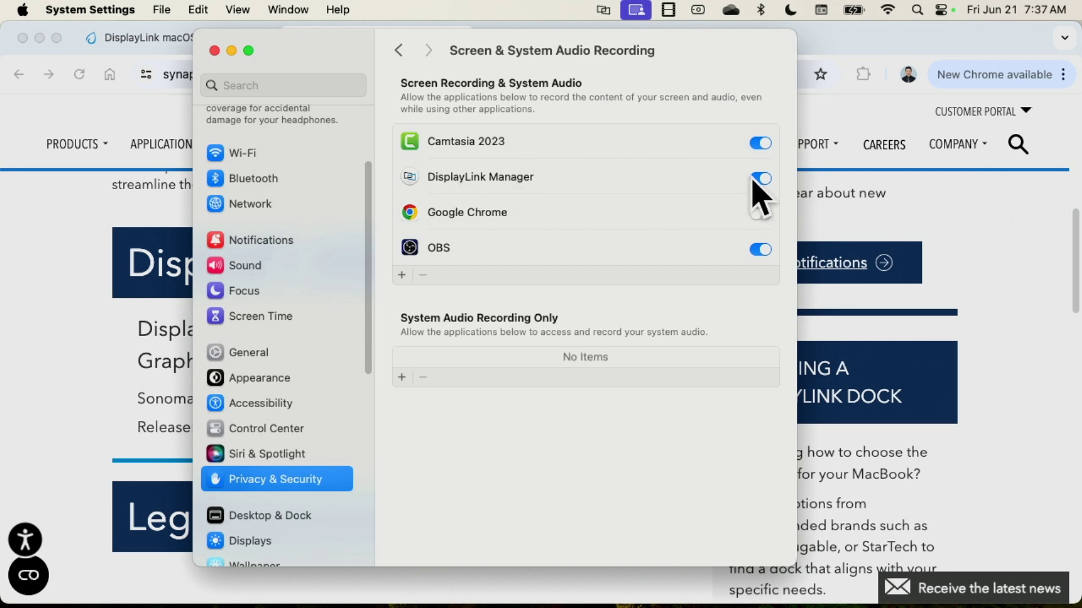
{"action": "left_click", "coordinate": [214, 51]}
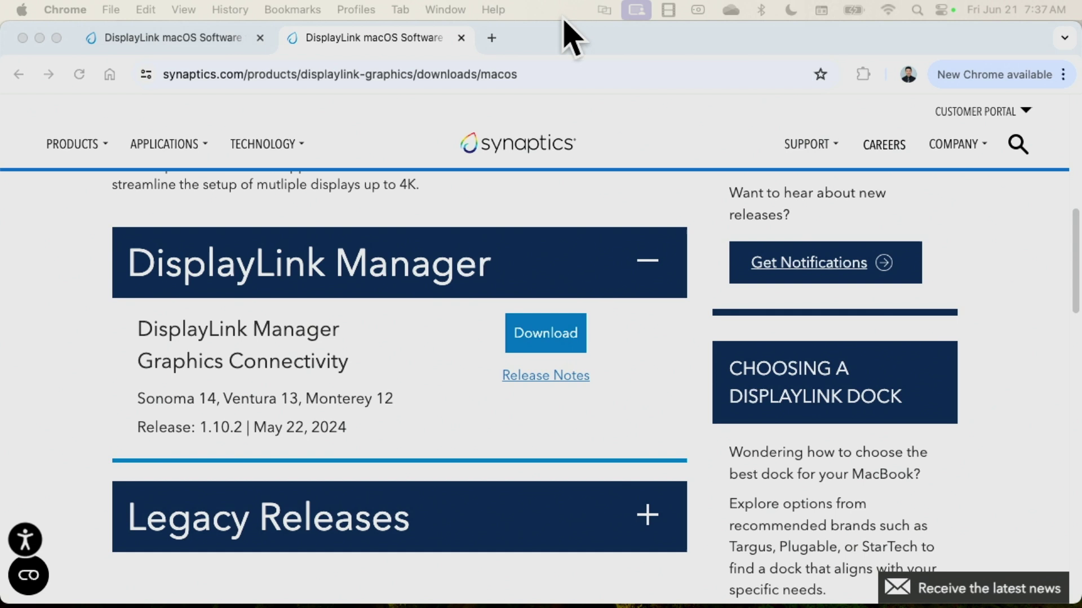
Reopen the DisplayLink Manager menu-bar panel to review its settings
{"action": "left_click", "coordinate": [602, 10]}
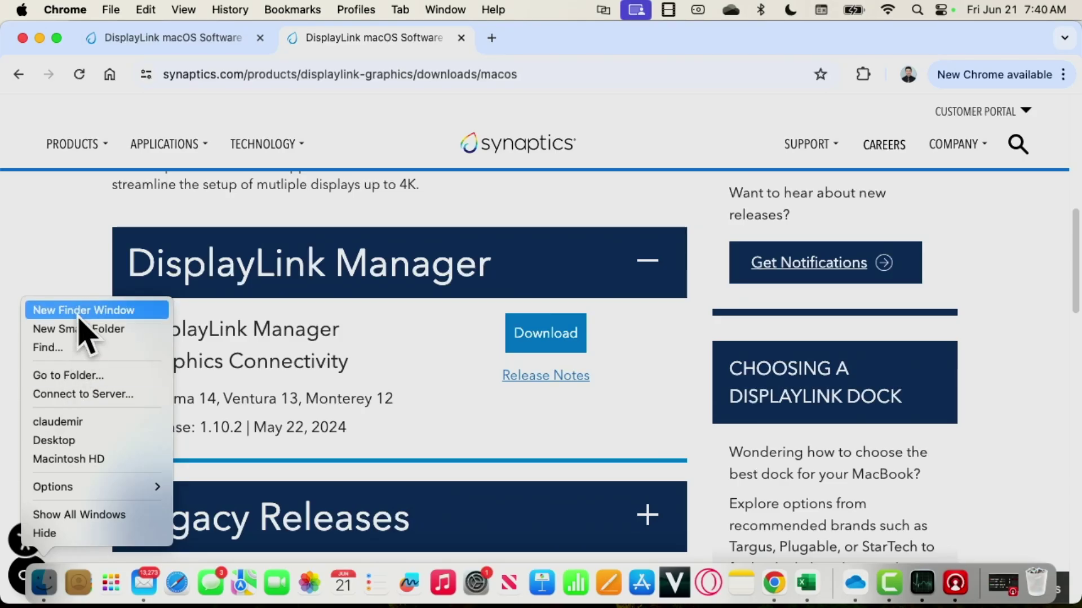
Open a new Finder window on the home folder and shift it further left
{"action": "left_click", "coordinate": [84, 311]}
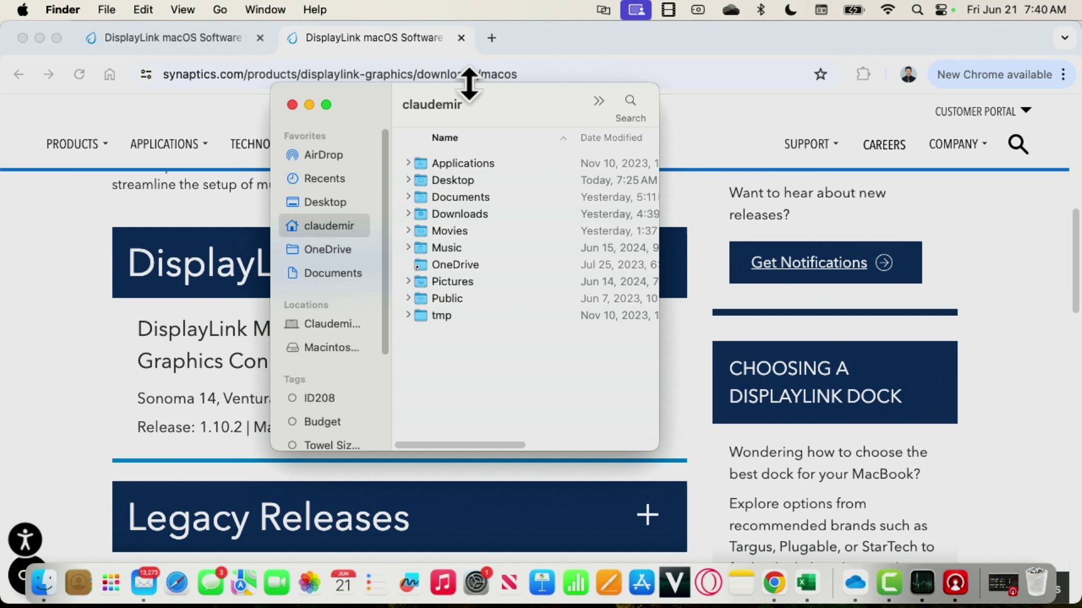
{"action": "left_click_drag", "start_coordinate": [468, 107], "coordinate": [396, 105]}
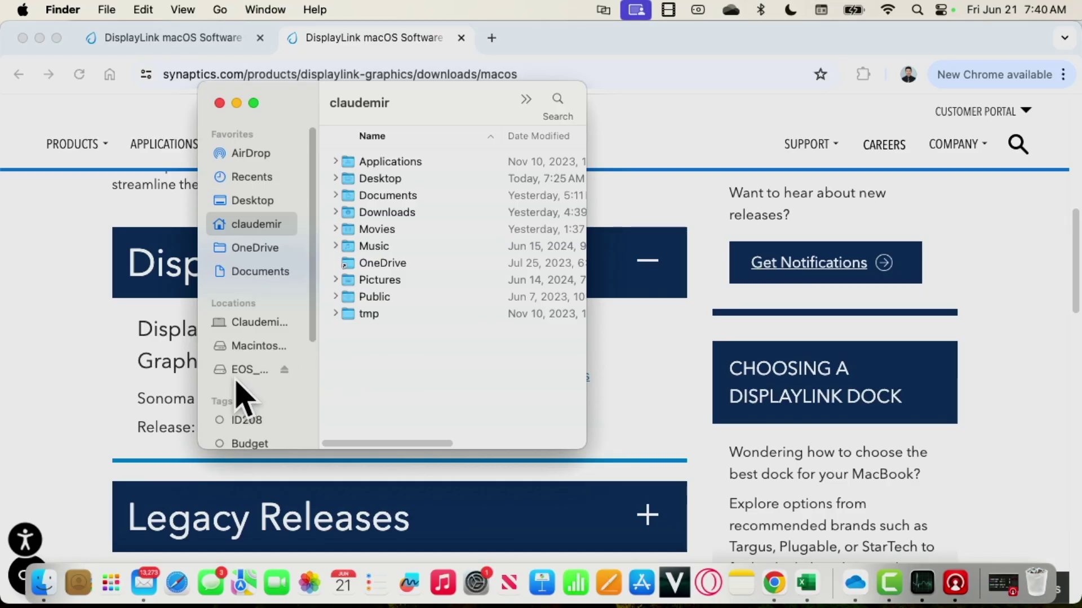
Browse the EOS_DIGITAL card's DCIM > 100CANON folder showing clips MVI_0864–MVI_0866.MP4
{"action": "left_click", "coordinate": [242, 369]}
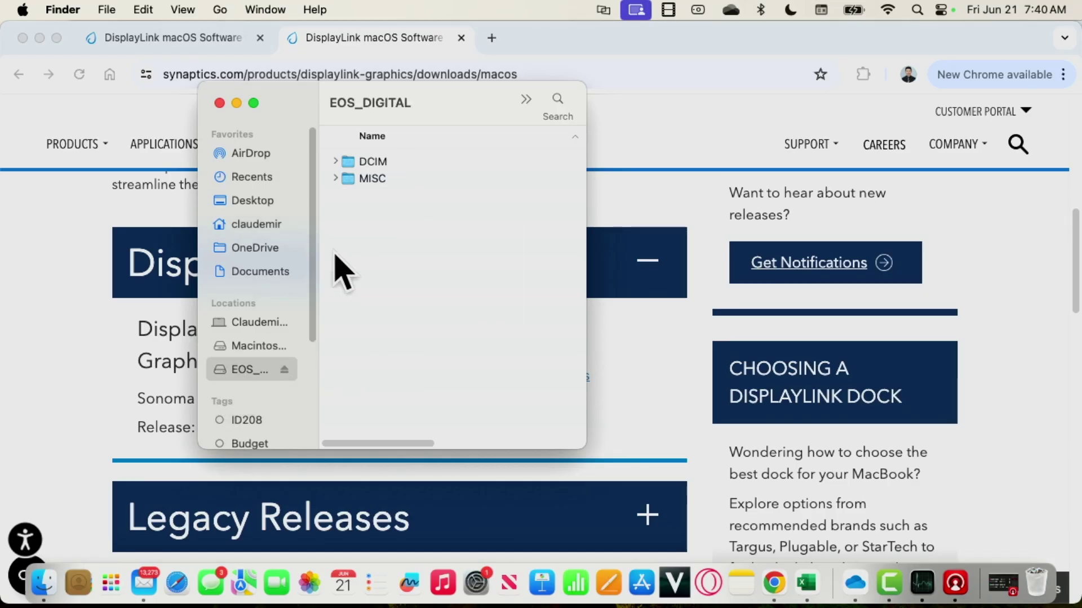
{"action": "double_click", "coordinate": [372, 162]}
{"action": "double_click", "coordinate": [373, 161]}
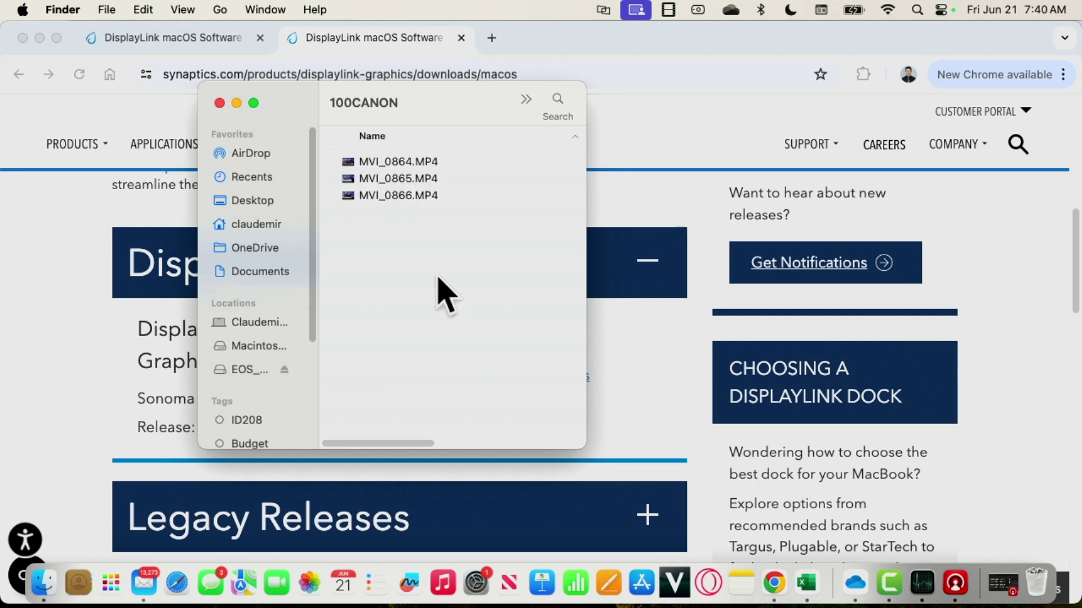